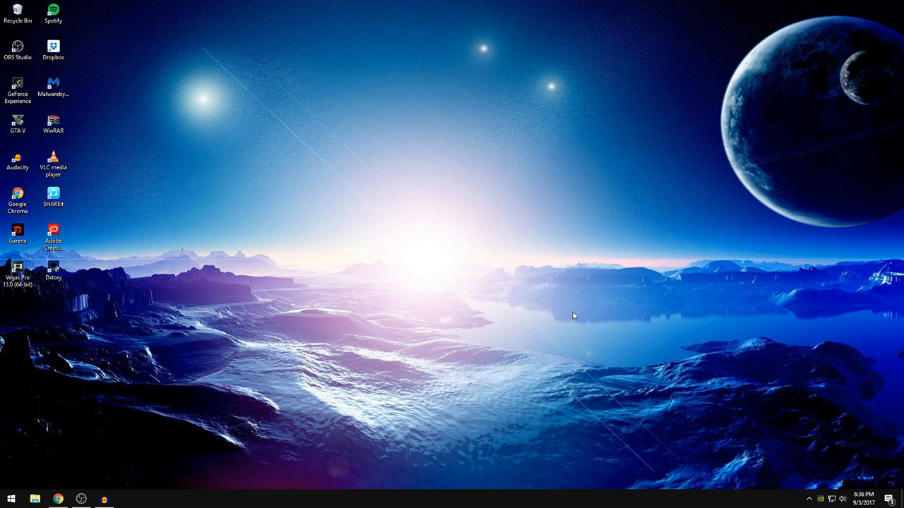
- Launch NVIDIA Control Panel from the desktop right-click menu
{"action": "right_click", "coordinate": [438, 237]}
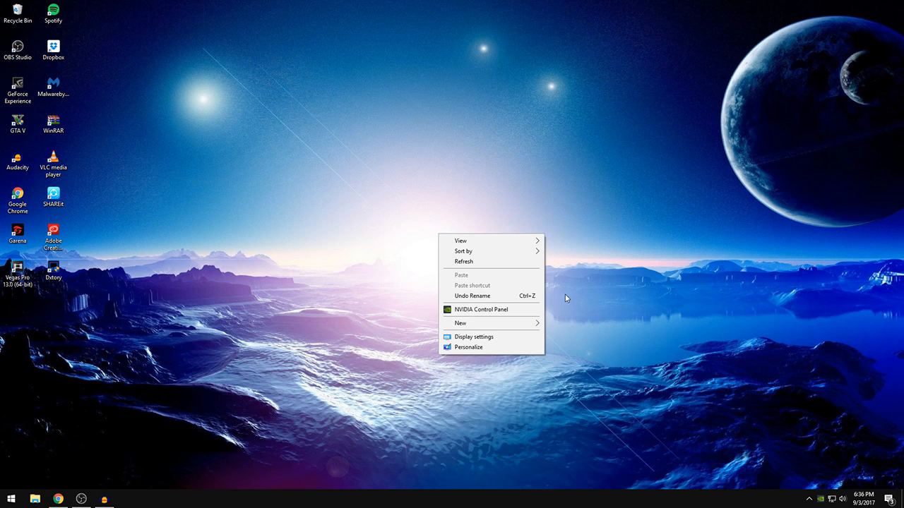
{"action": "left_click", "coordinate": [357, 293]}
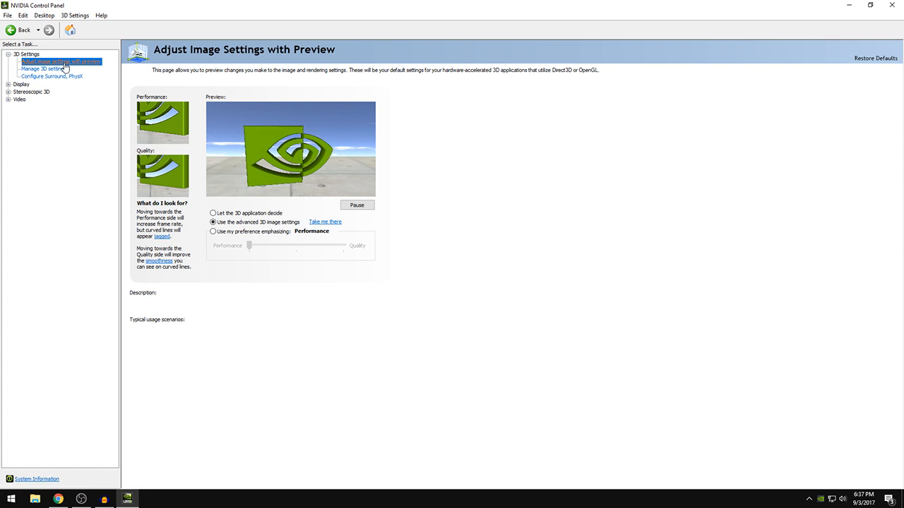
{"action": "mouse_move", "coordinate": [250, 231]}
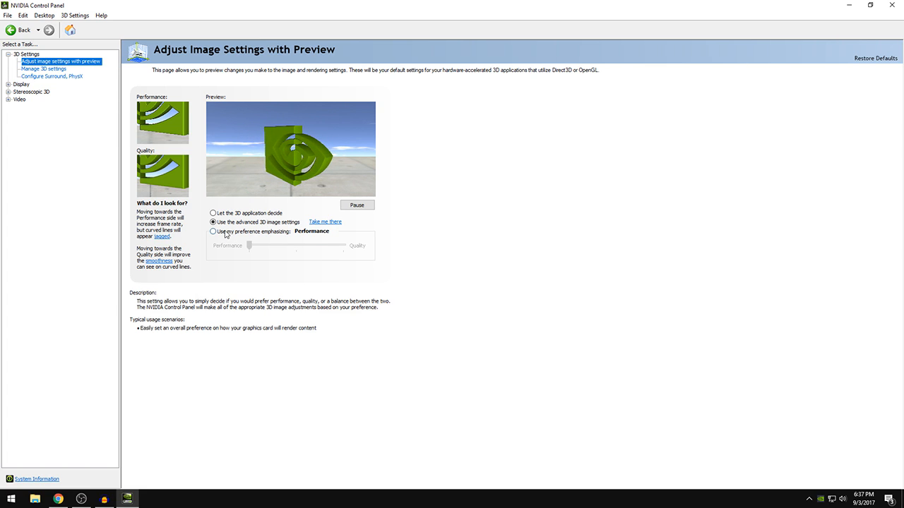
- Choose 'Use my preference emphasizing', set the slider to Performance, and apply it
{"action": "left_click", "coordinate": [213, 232]}
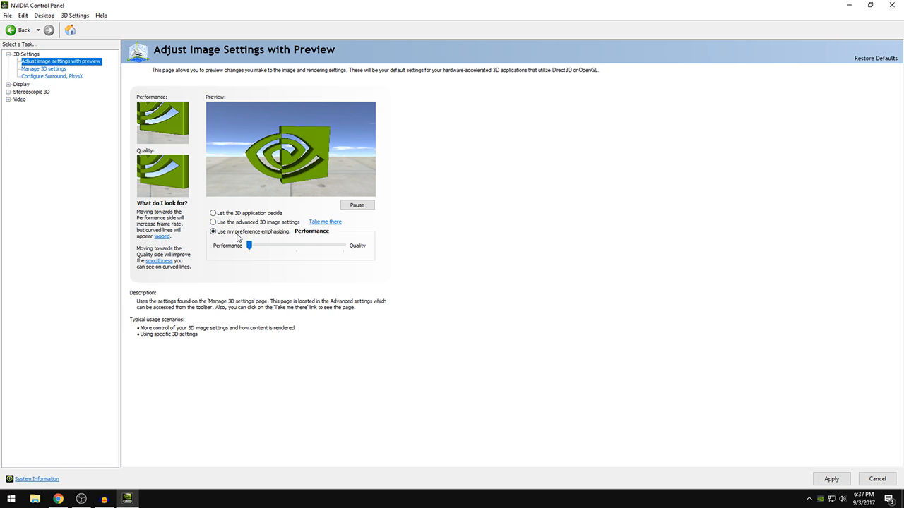
{"action": "left_click_drag", "start_coordinate": [249, 246], "coordinate": [344, 247]}
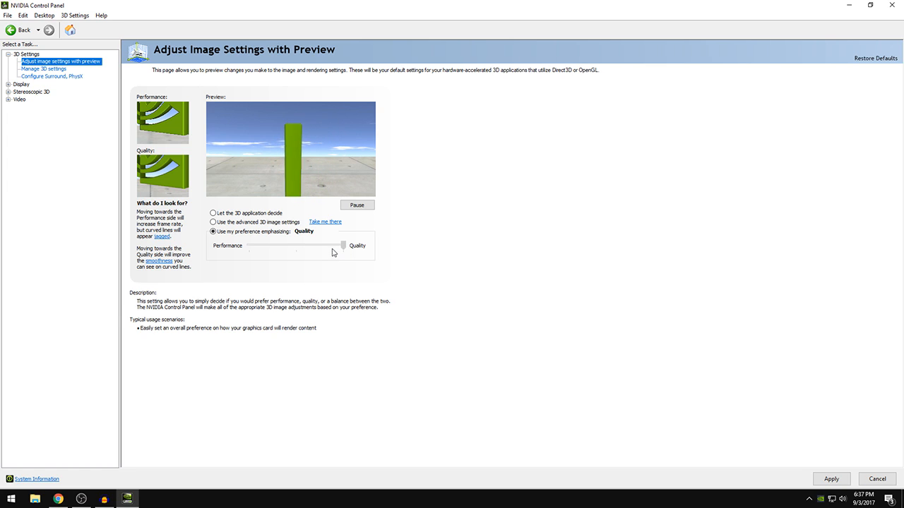
{"action": "left_click_drag", "start_coordinate": [343, 246], "coordinate": [249, 245]}
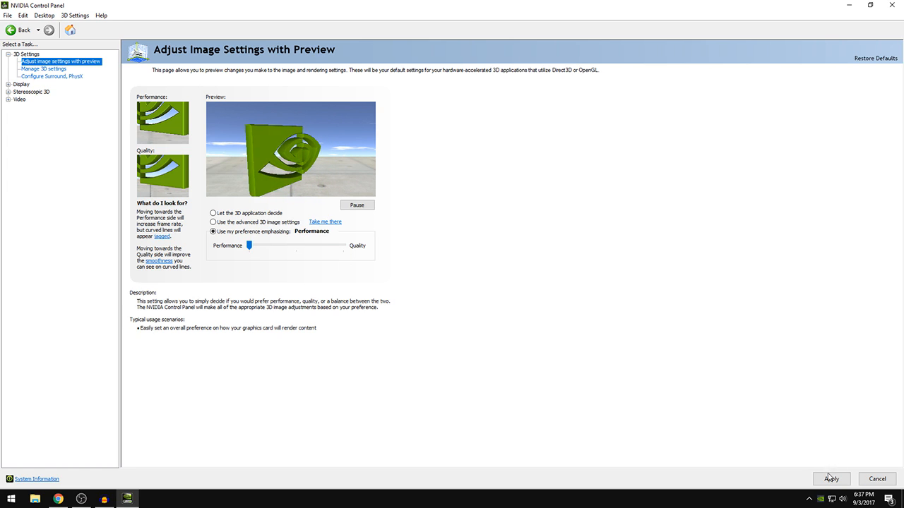
{"action": "left_click", "coordinate": [830, 478]}
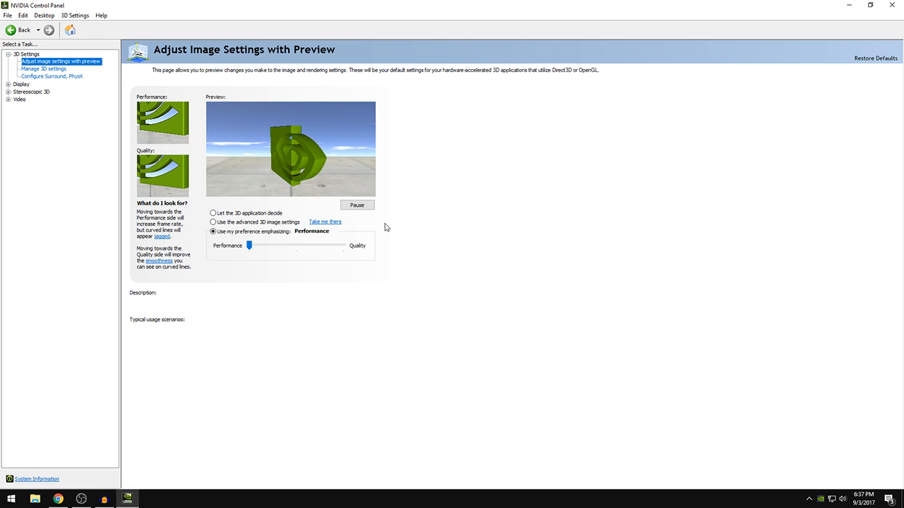
- In Manage 3D settings, keep Maximum pre-rendered frames at 1 and set Power management mode to Prefer maximum performance
{"action": "left_click", "coordinate": [44, 69]}
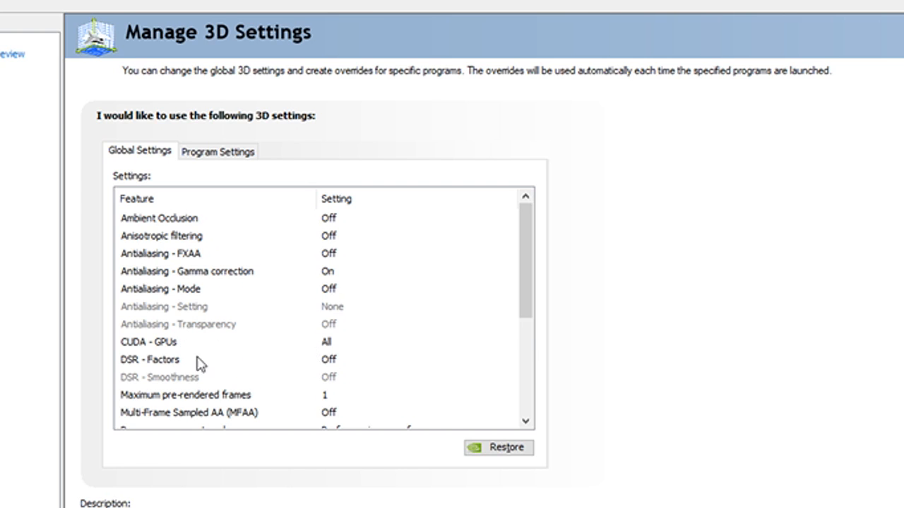
{"action": "scroll", "coordinate": [326, 365], "scroll_direction": "down", "scroll_amount": 1}
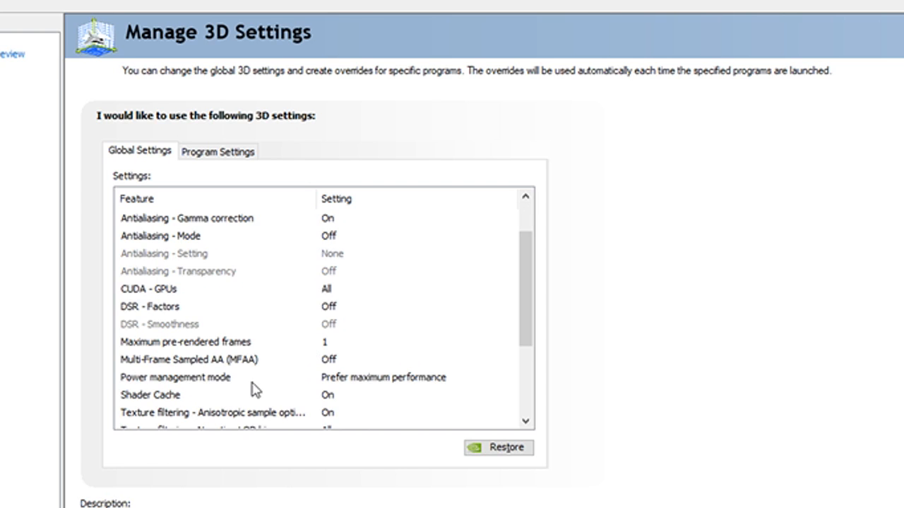
{"action": "left_click", "coordinate": [331, 346]}
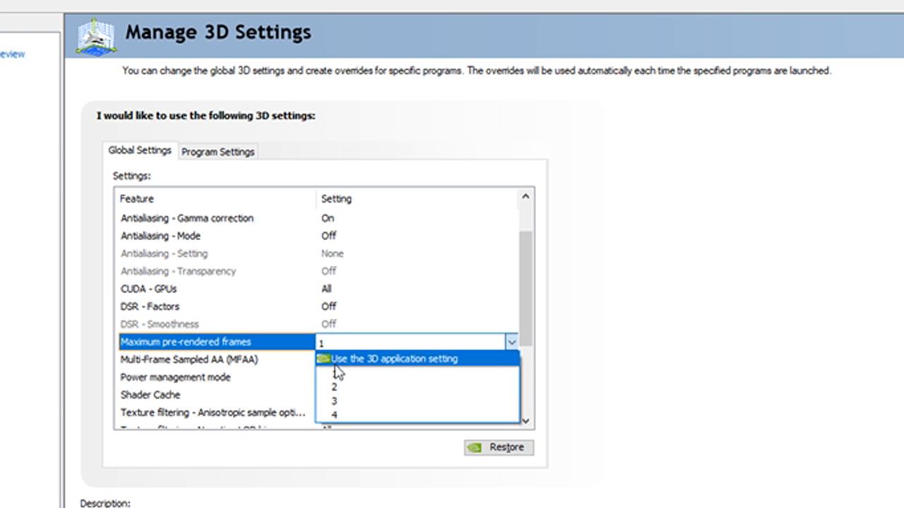
{"action": "left_click", "coordinate": [332, 357]}
{"action": "scroll", "coordinate": [290, 361], "scroll_direction": "down", "scroll_amount": 1}
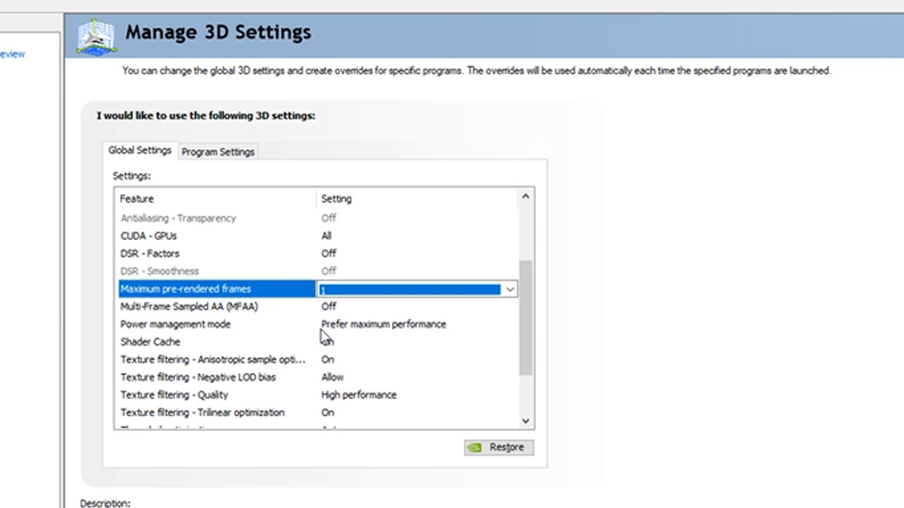
{"action": "left_click", "coordinate": [339, 325]}
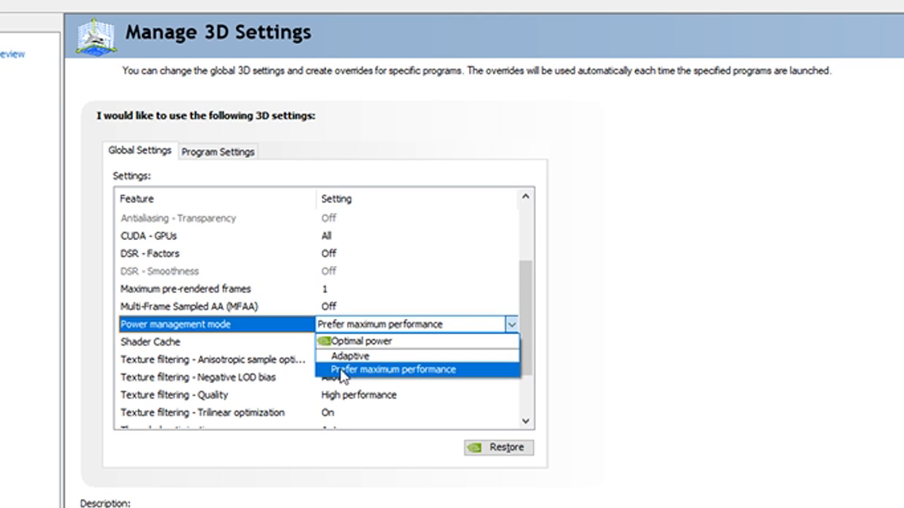
{"action": "left_click", "coordinate": [356, 371]}
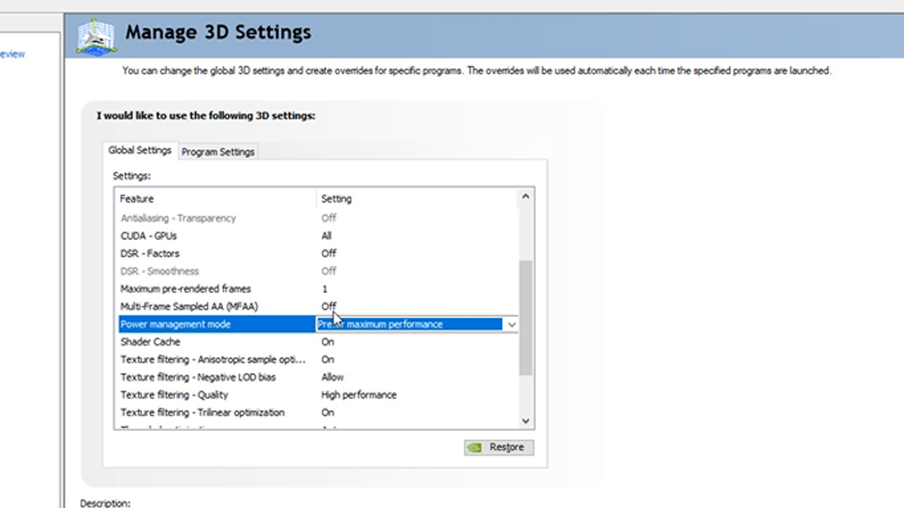
- Set Texture filtering - Quality to High performance
{"action": "left_click", "coordinate": [178, 346]}
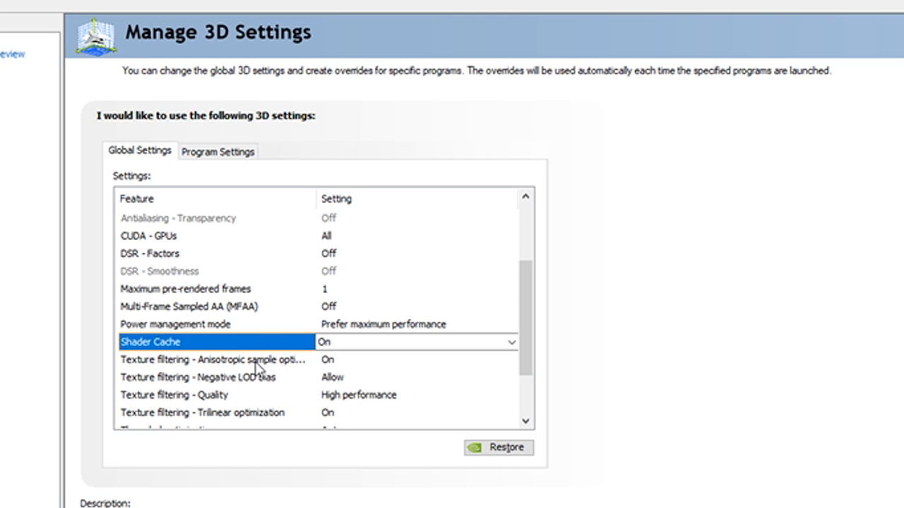
{"action": "scroll", "coordinate": [294, 372], "scroll_direction": "down", "scroll_amount": 1}
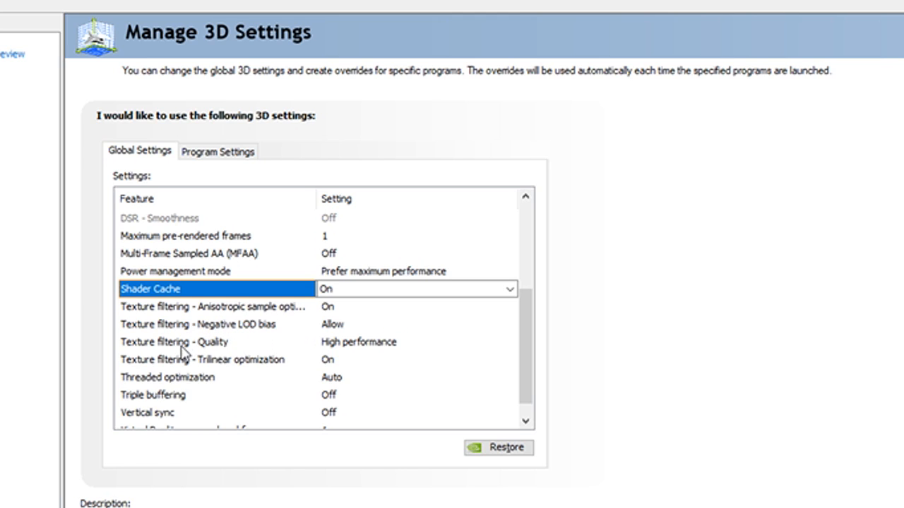
{"action": "left_click", "coordinate": [327, 345]}
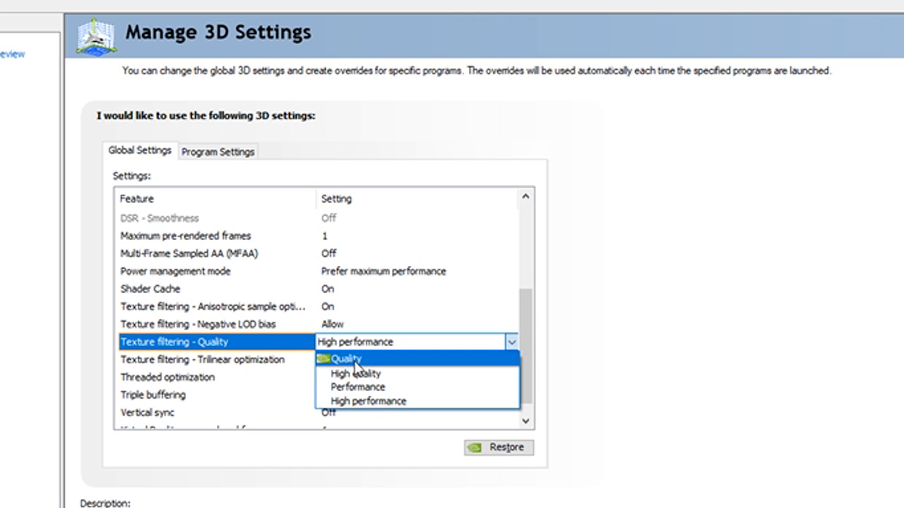
{"action": "left_click", "coordinate": [359, 402]}
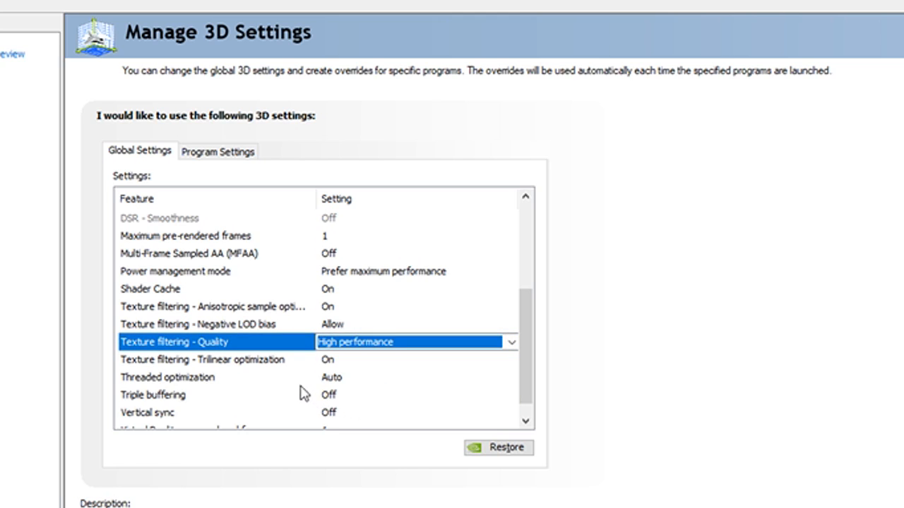
{"action": "scroll", "coordinate": [268, 383], "scroll_direction": "down", "scroll_amount": 1}
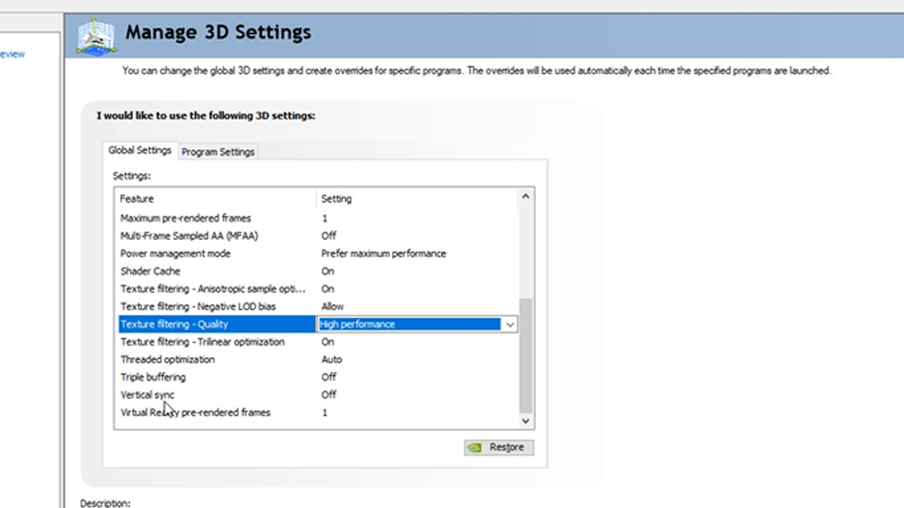
- Keep Vertical sync Off and Virtual Reality pre-rendered frames at 1
{"action": "left_click", "coordinate": [317, 401]}
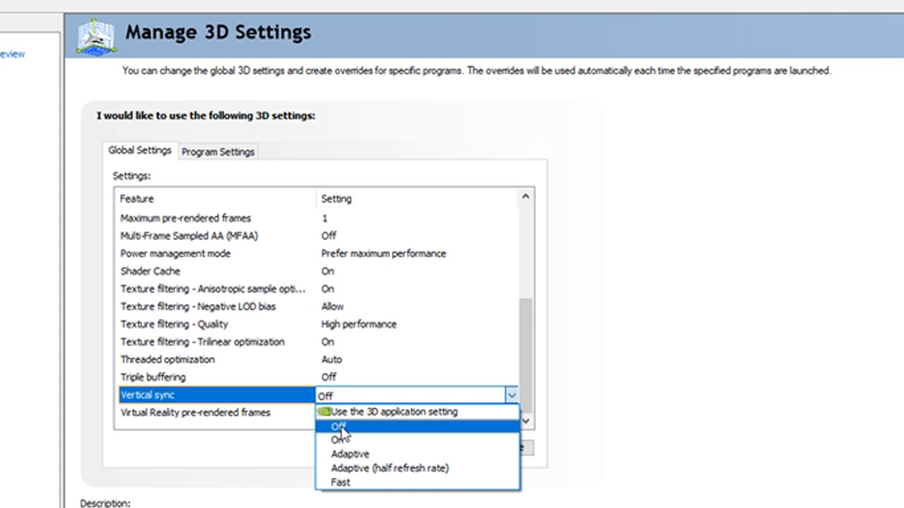
{"action": "left_click", "coordinate": [338, 428]}
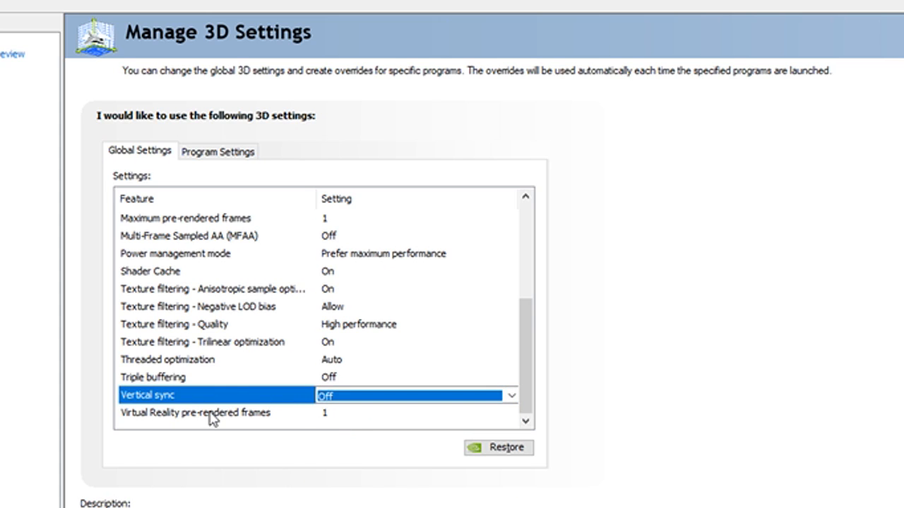
{"action": "left_click", "coordinate": [211, 413]}
{"action": "left_click", "coordinate": [325, 413]}
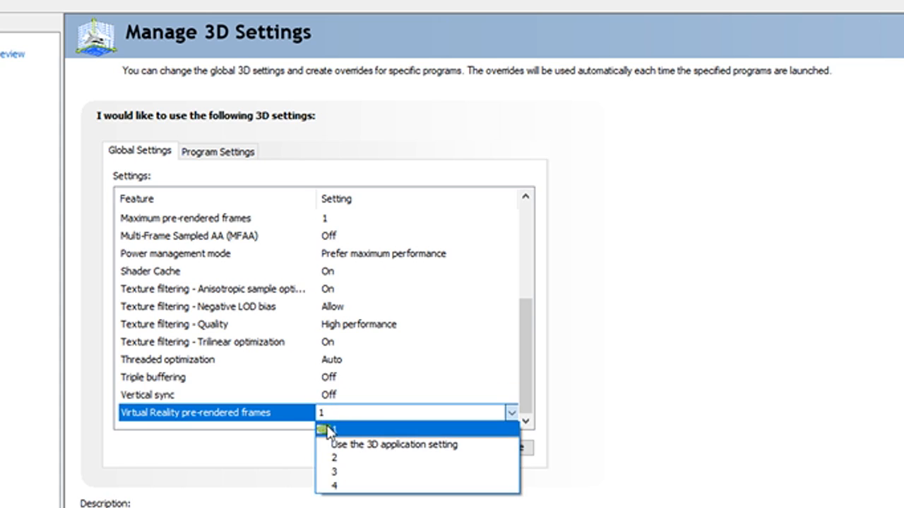
{"action": "left_click", "coordinate": [328, 438]}
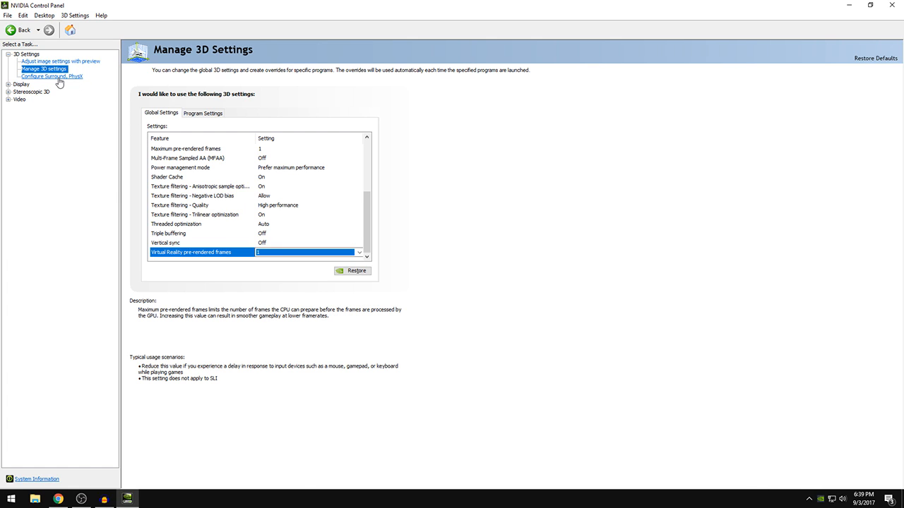
- On the Configure Surround, PhysX page, assign the PhysX processor to GeForce GTX 1050 and apply
{"action": "left_click", "coordinate": [59, 76]}
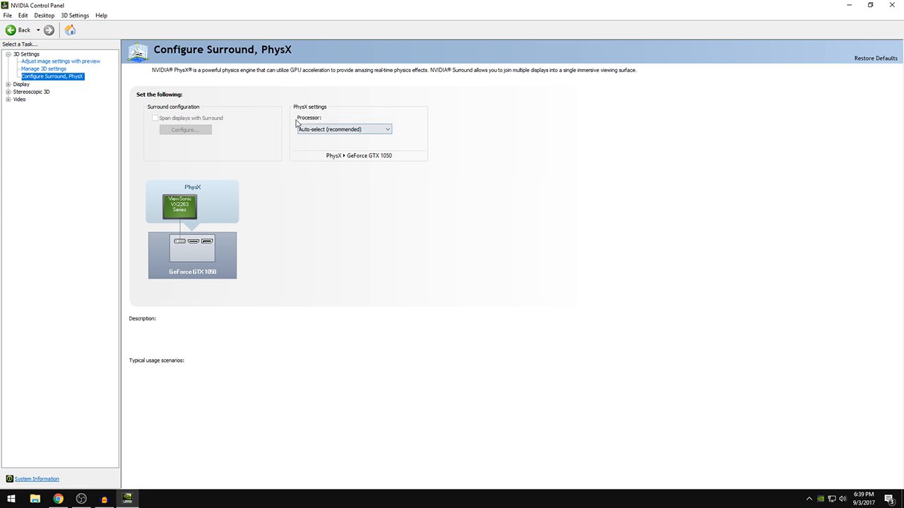
{"action": "mouse_move", "coordinate": [344, 130]}
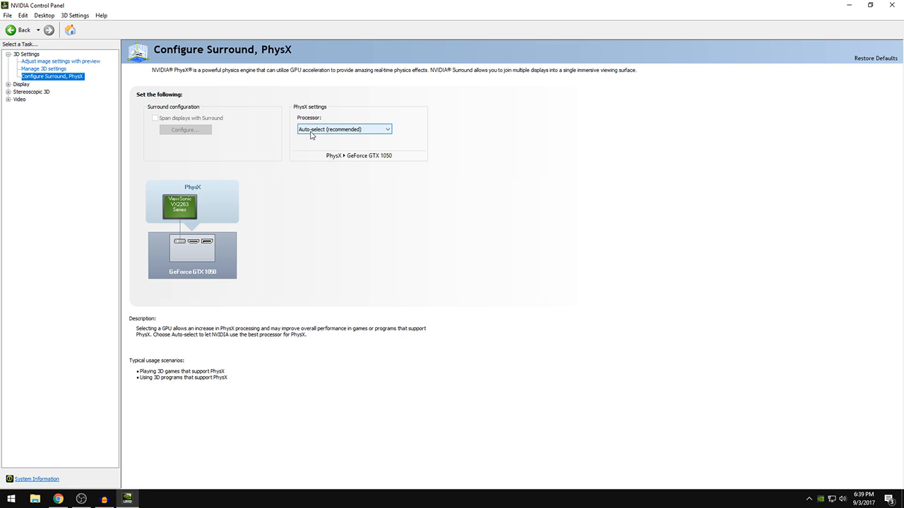
{"action": "left_click", "coordinate": [311, 132]}
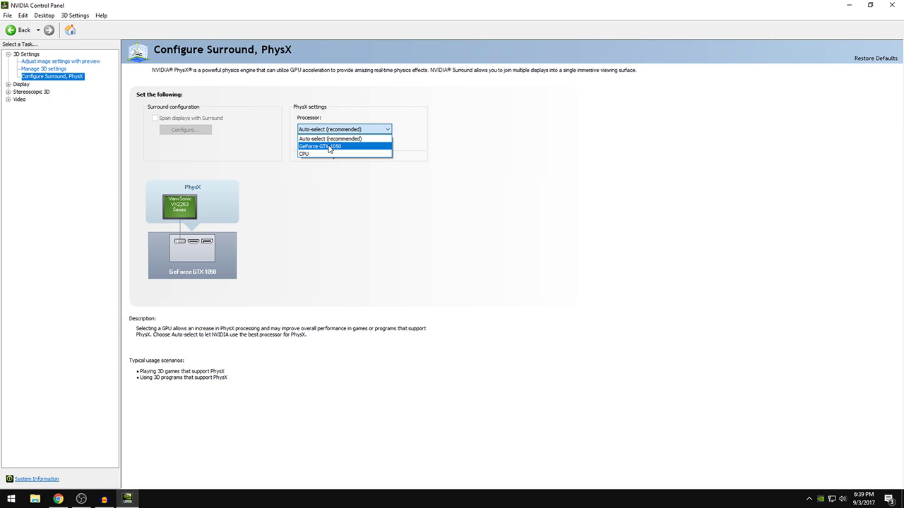
{"action": "left_click", "coordinate": [328, 147]}
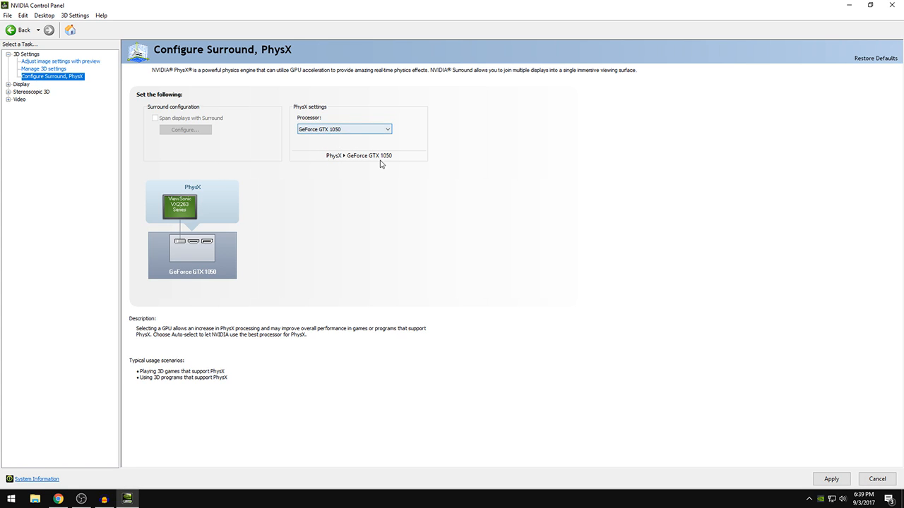
{"action": "left_click", "coordinate": [336, 130]}
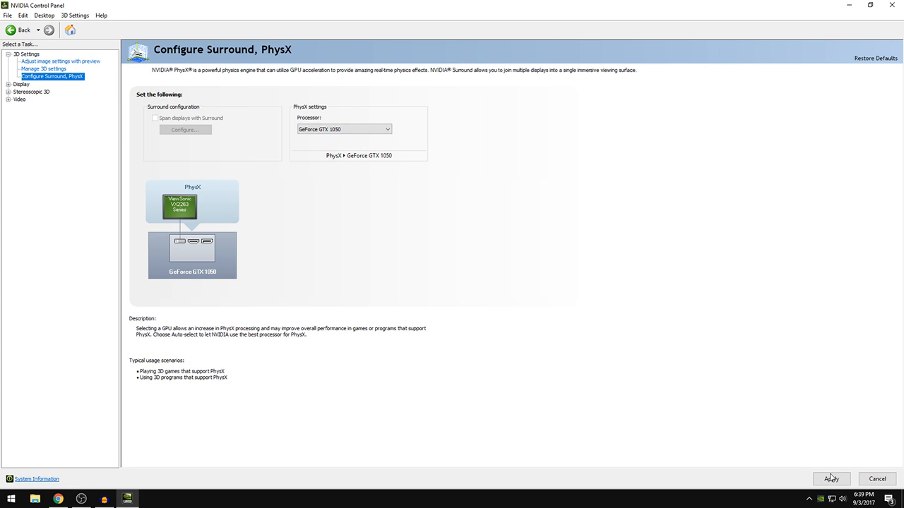
{"action": "left_click", "coordinate": [831, 478]}
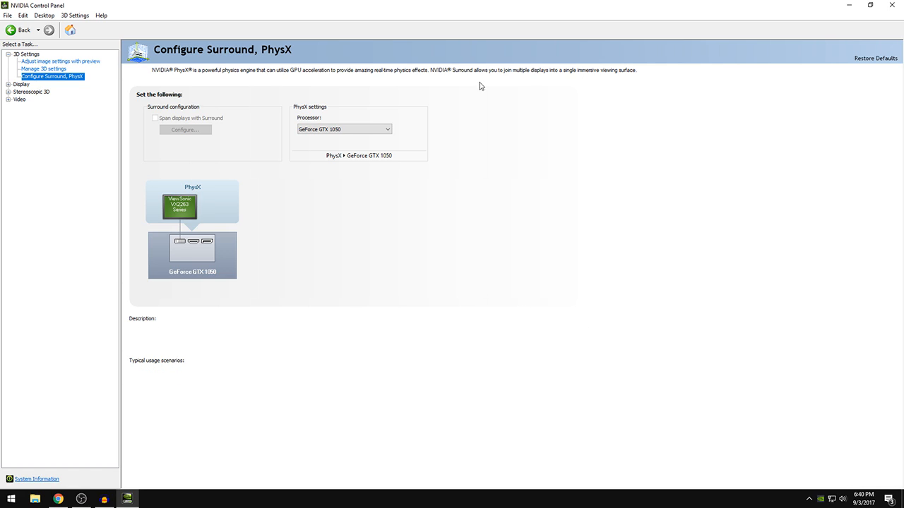
- Close the NVIDIA Control Panel, returning to the desktop
{"action": "left_click", "coordinate": [892, 5]}
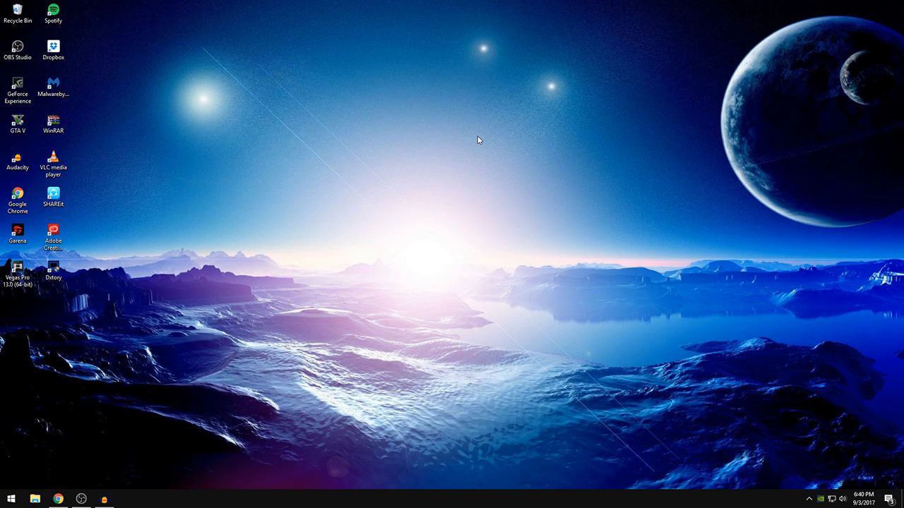